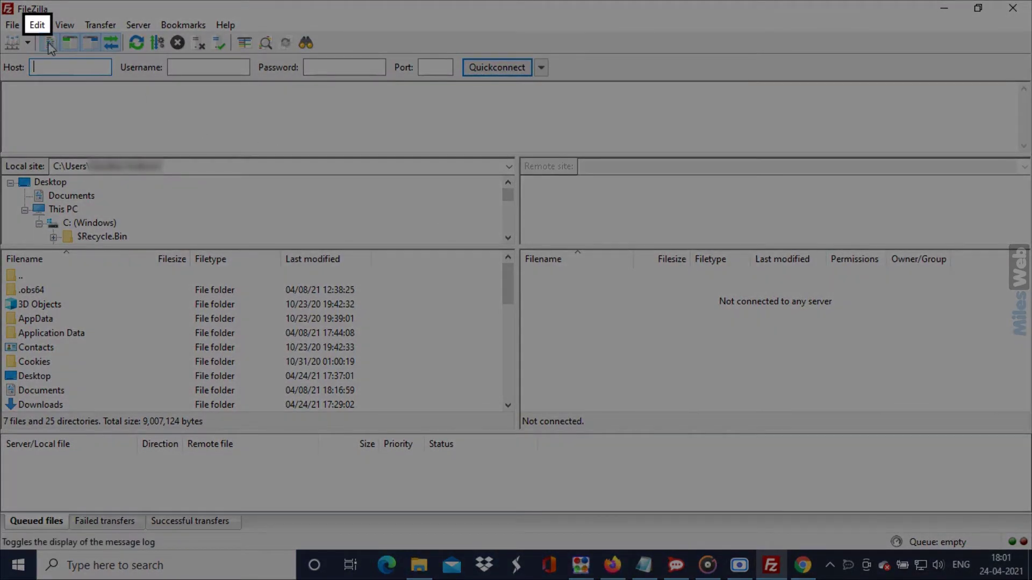
# Change the Connection page's 'Timeout in seconds' from 20 to 200 and save the settings
pyautogui.click(37, 25)
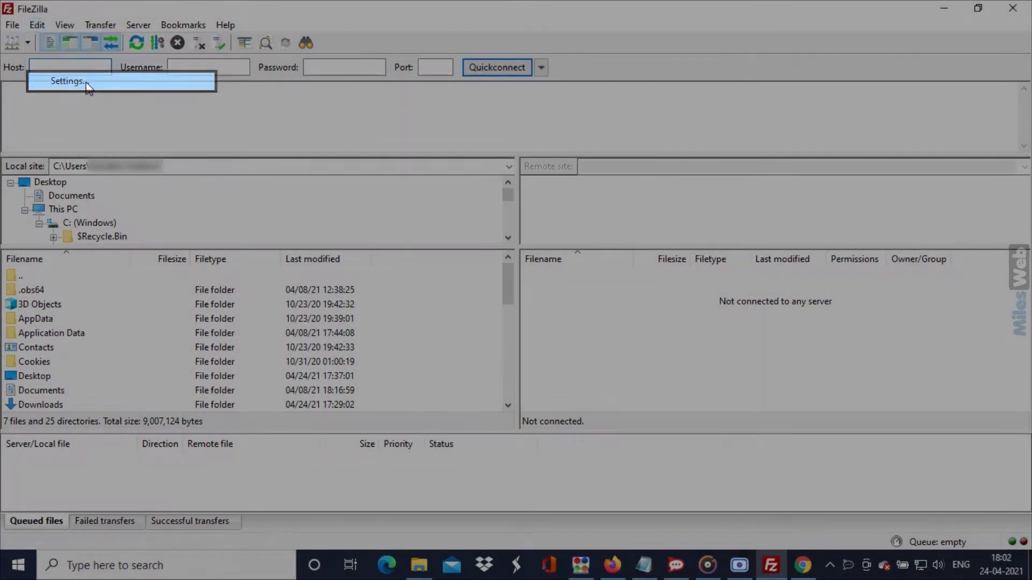
pyautogui.click(79, 83)
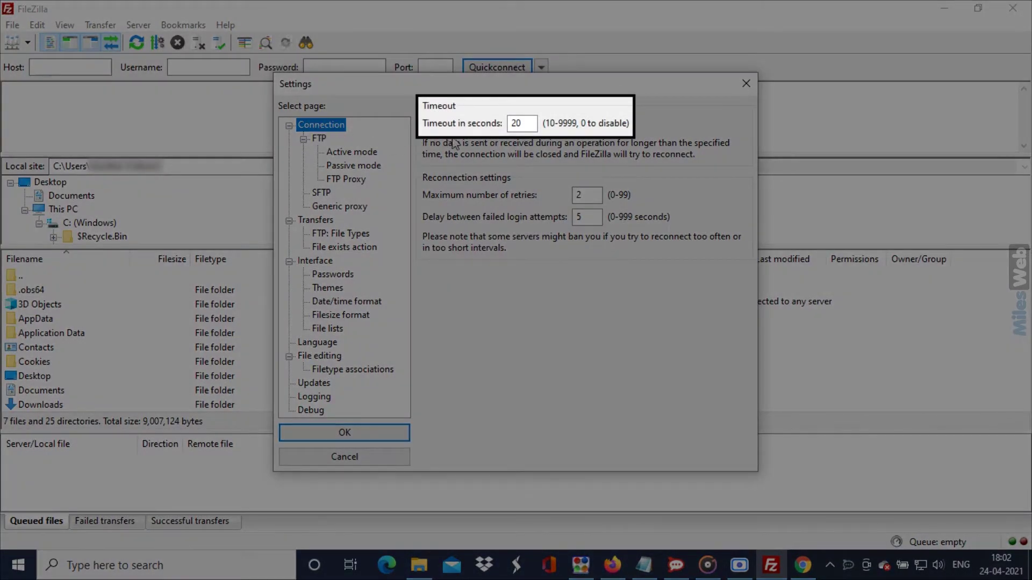
pyautogui.click(521, 124)
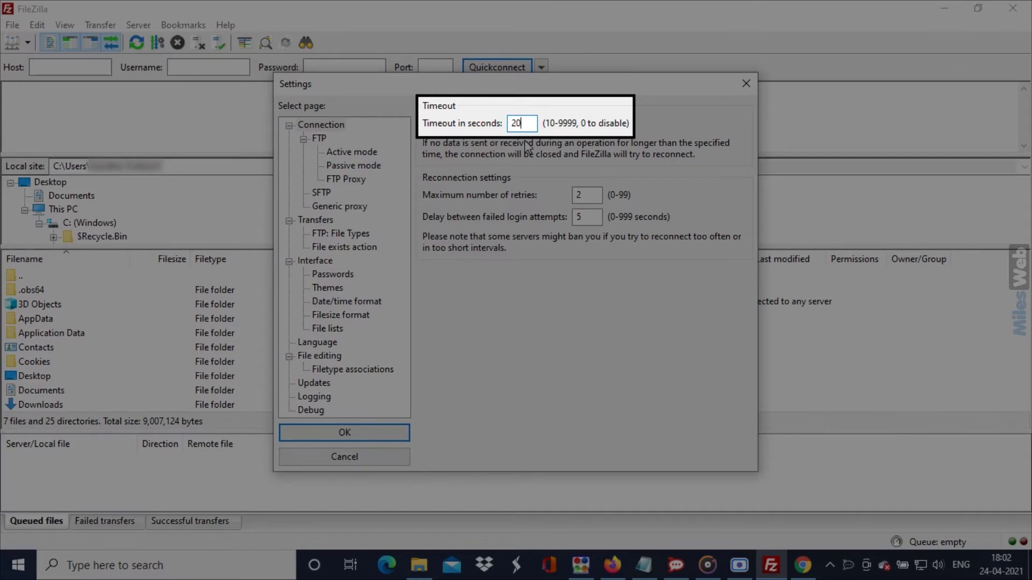
pyautogui.press('BackSpace')
pyautogui.press('BackSpace')
pyautogui.write('2')
pyautogui.write('00')
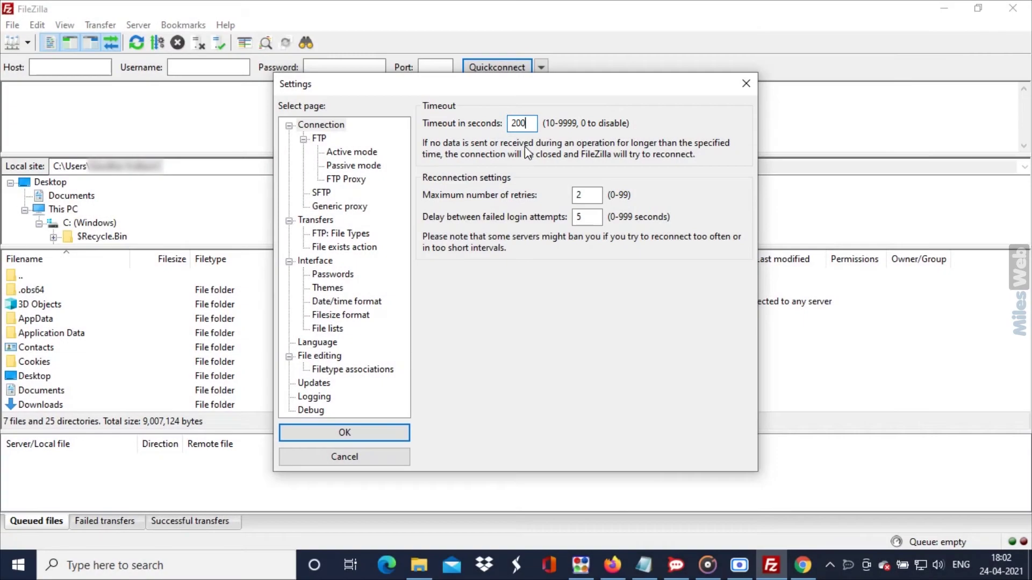
pyautogui.click(528, 146)
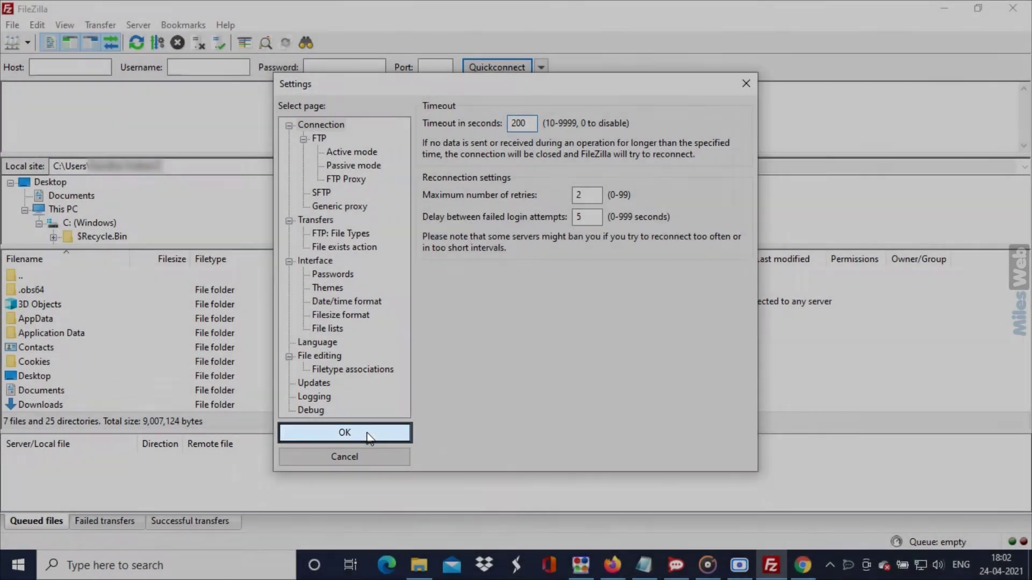
pyautogui.click(368, 433)
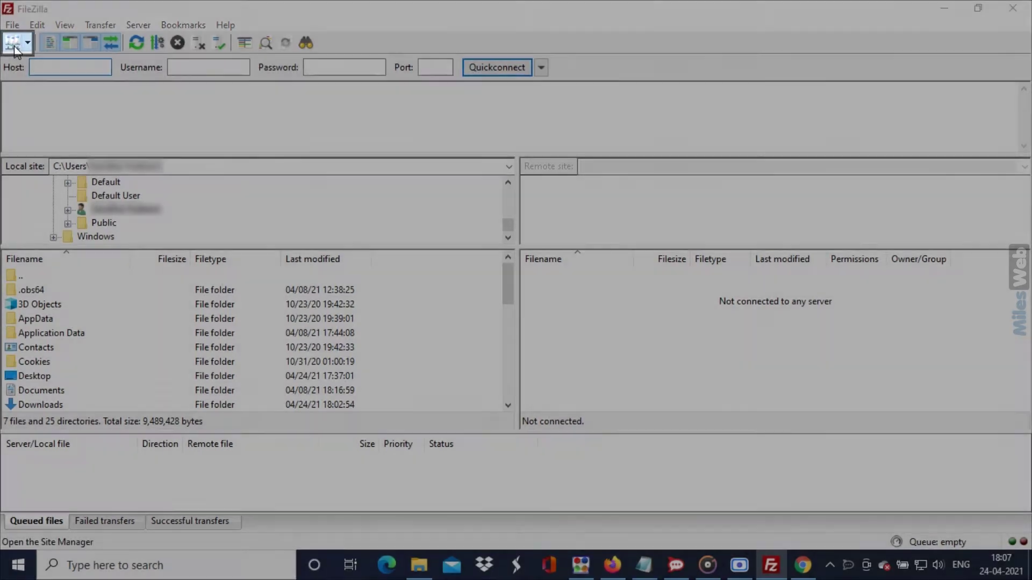
pyautogui.click(14, 45)
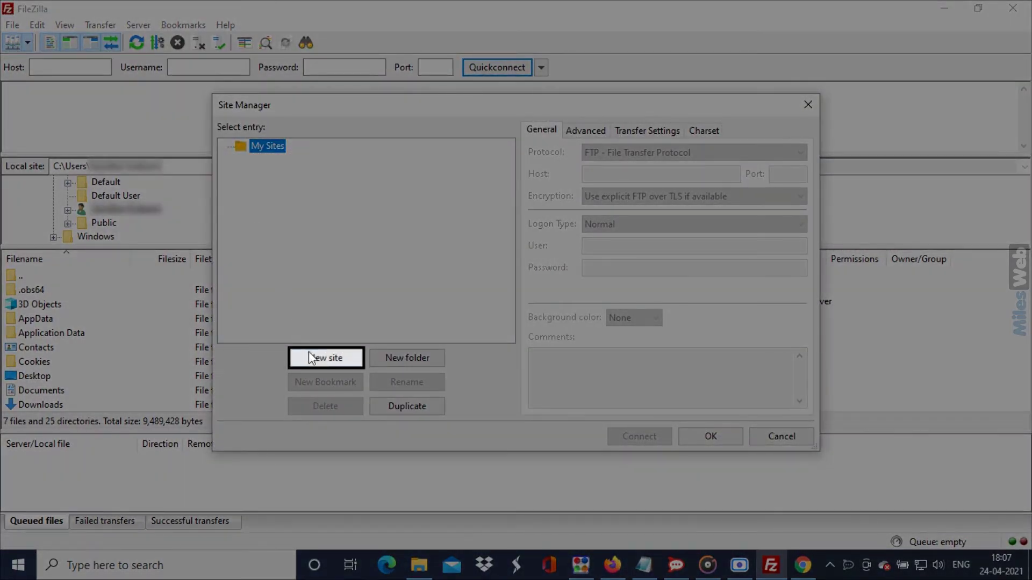
# Create a new site set to 'Only use plain FTP' encryption with Normal logon type
pyautogui.click(320, 363)
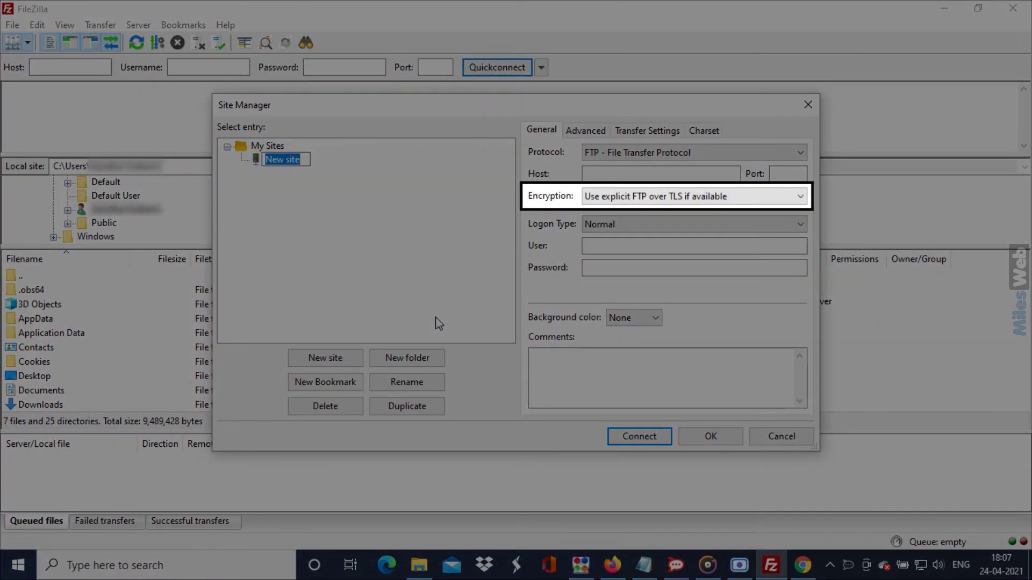
pyautogui.click(642, 198)
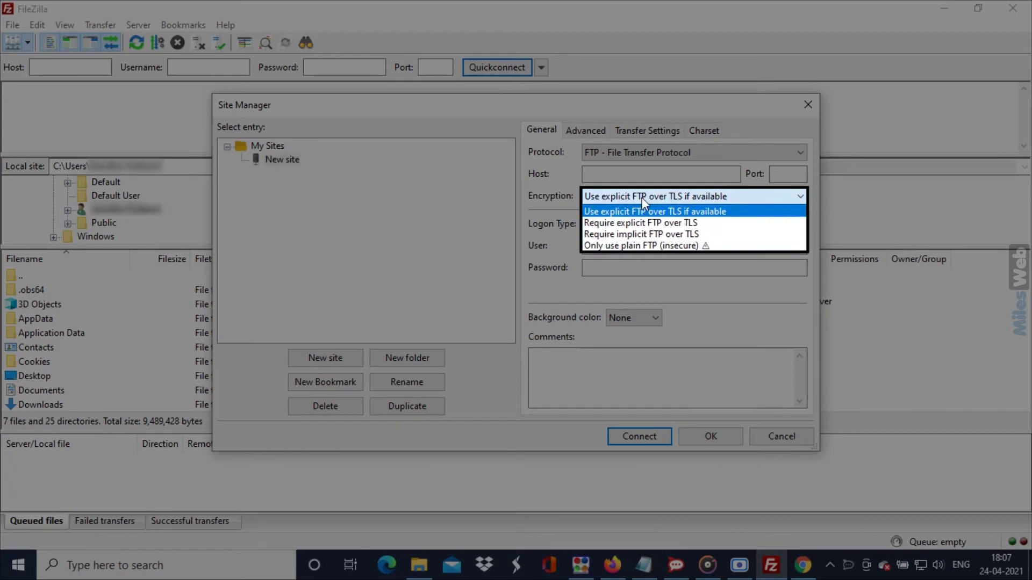
pyautogui.click(634, 245)
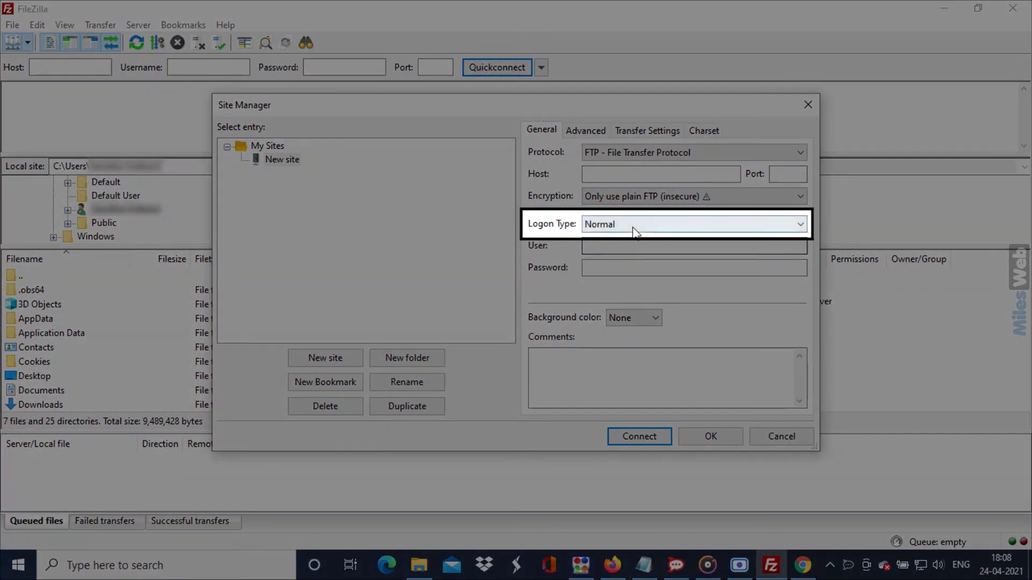
pyautogui.click(635, 226)
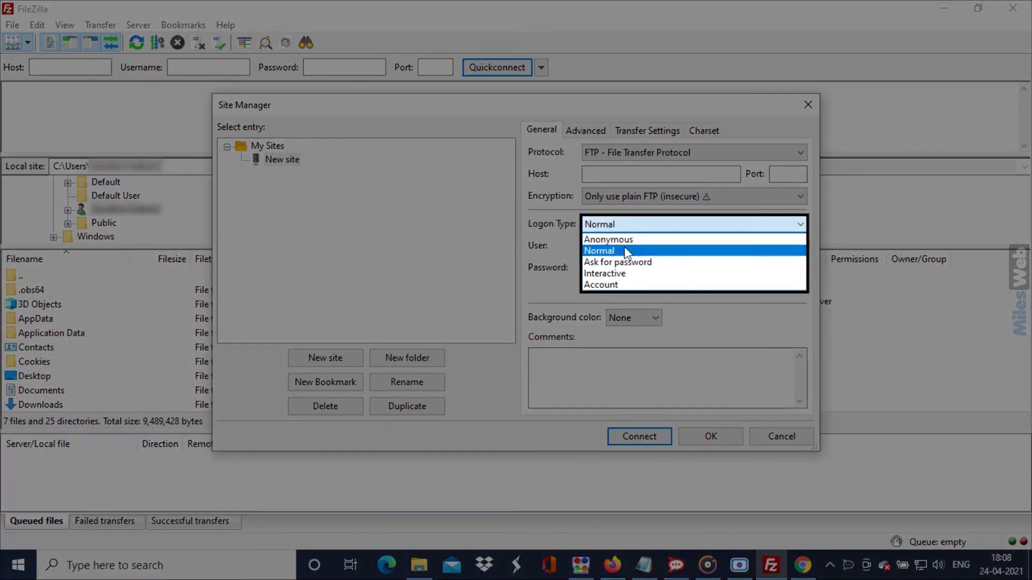
pyautogui.click(624, 247)
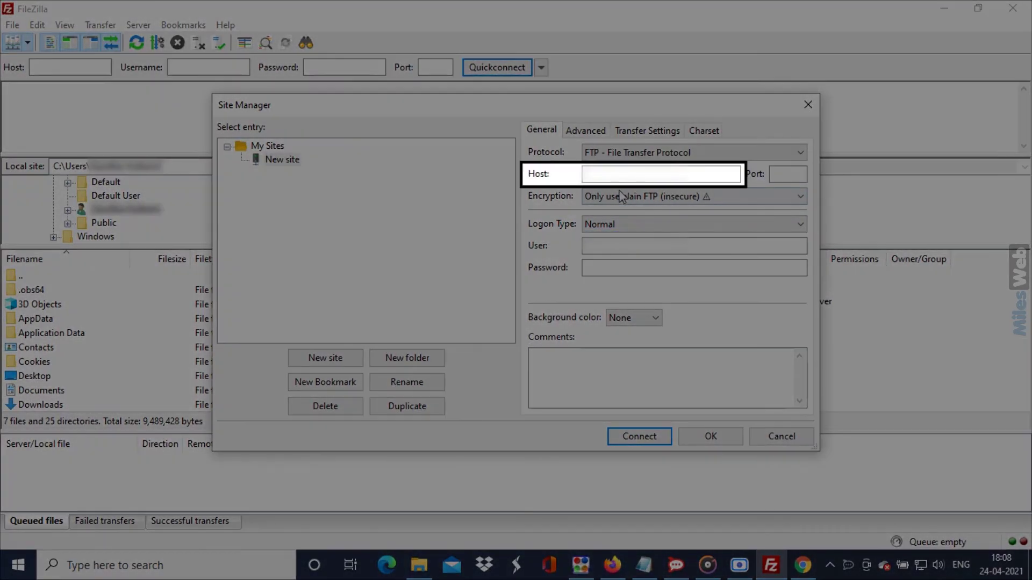
# Paste in the site's host, user name and password, then connect to it
pyautogui.click(615, 173)
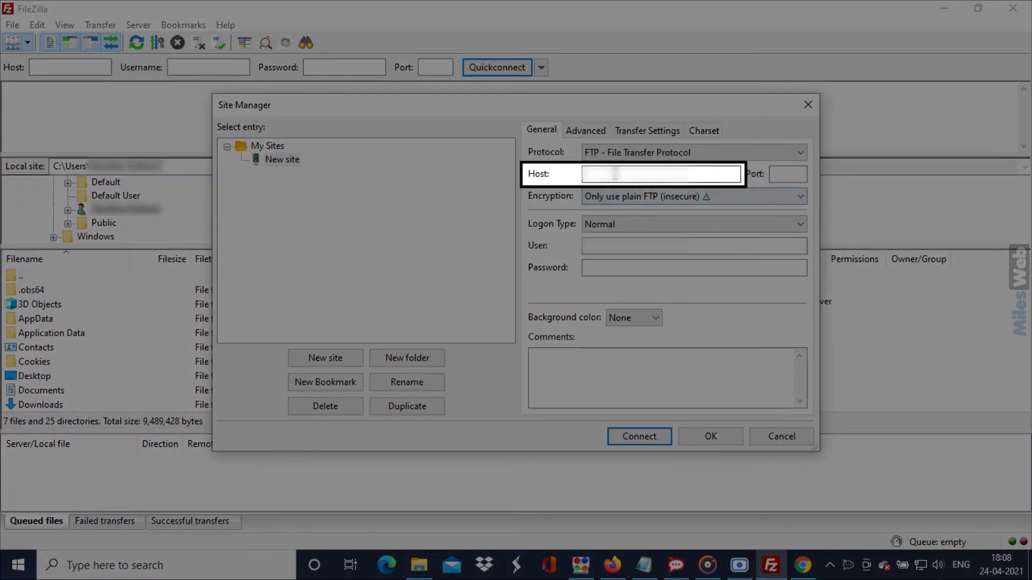
pyautogui.hotkey('ctrl', 'v')
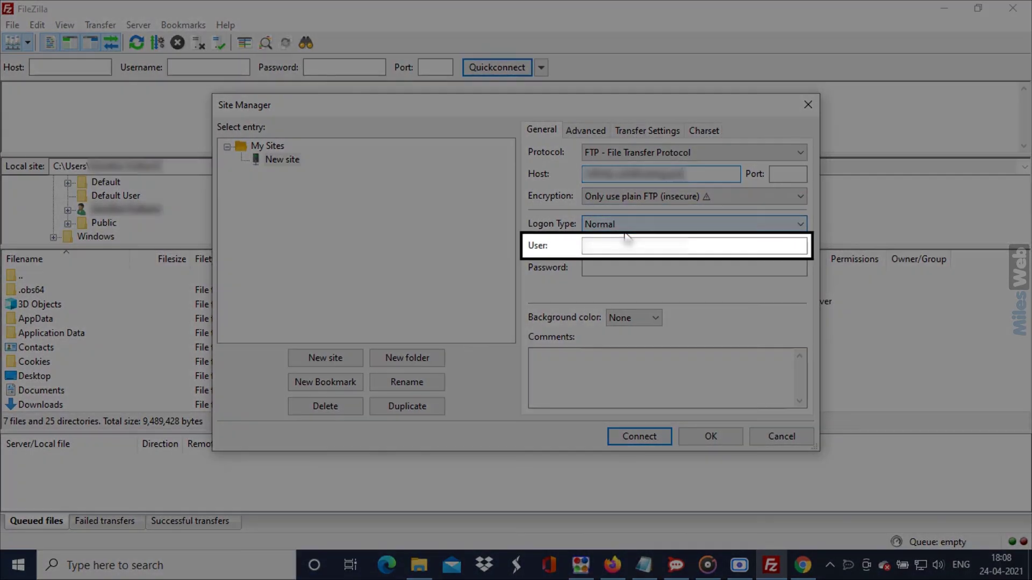
pyautogui.click(621, 252)
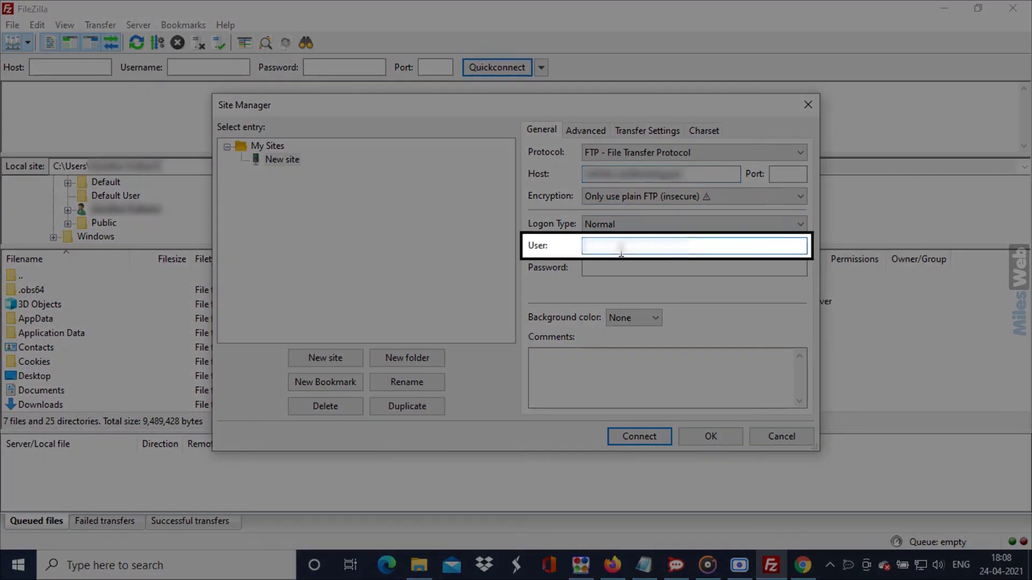
pyautogui.write('userusername')
pyautogui.click(630, 269)
pyautogui.hotkey('ctrl', 'v')
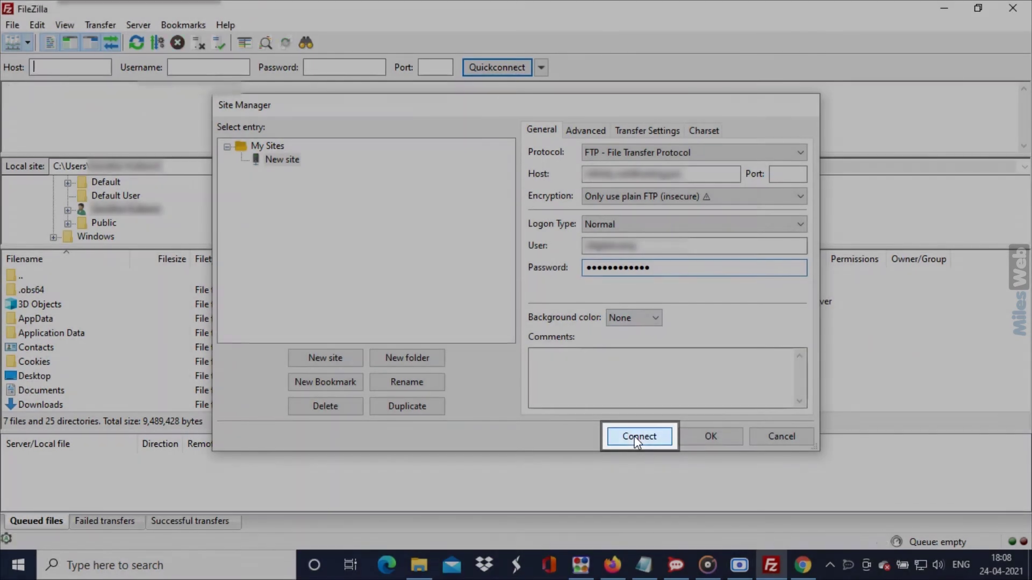
pyautogui.click(635, 436)
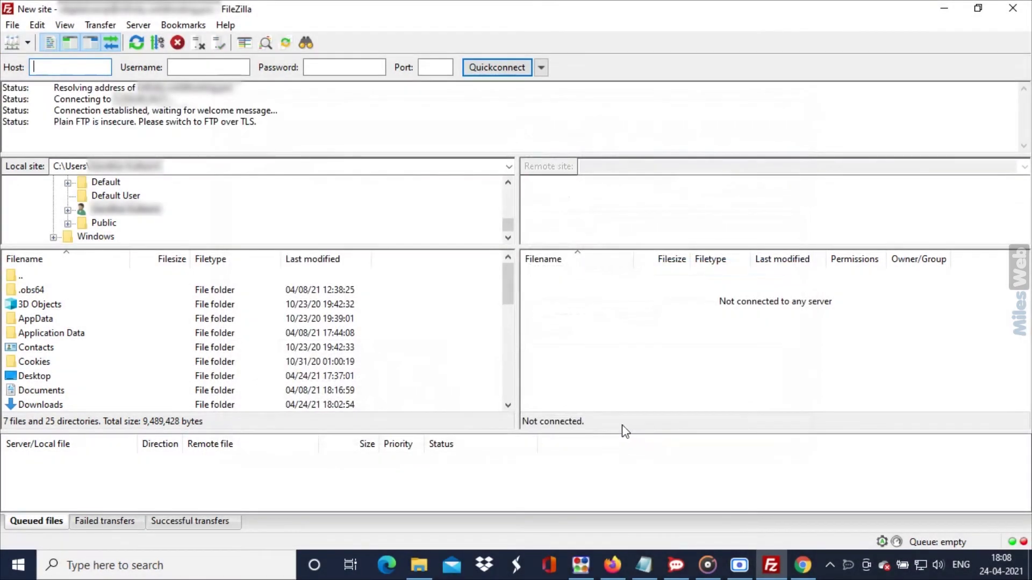